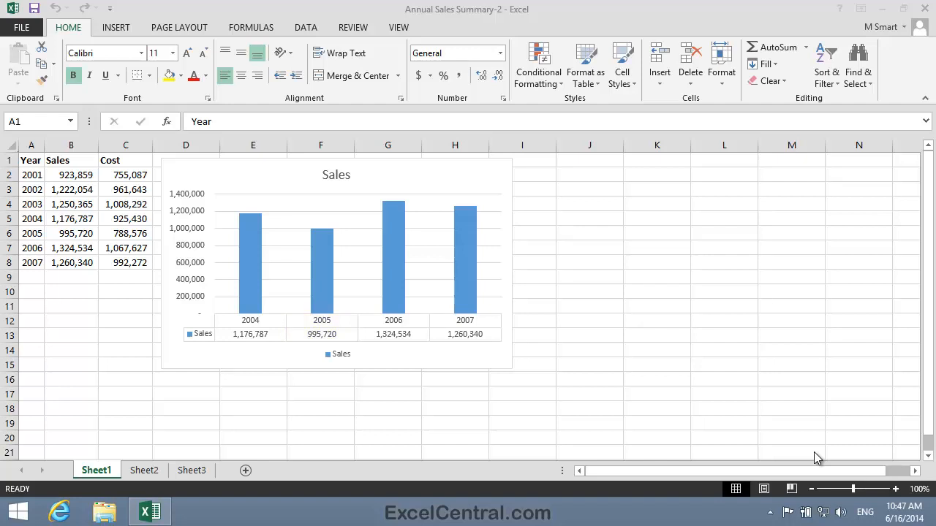
Fill only the 2005 column of the Sales chart with the orange theme colour
left_click(791, 277)
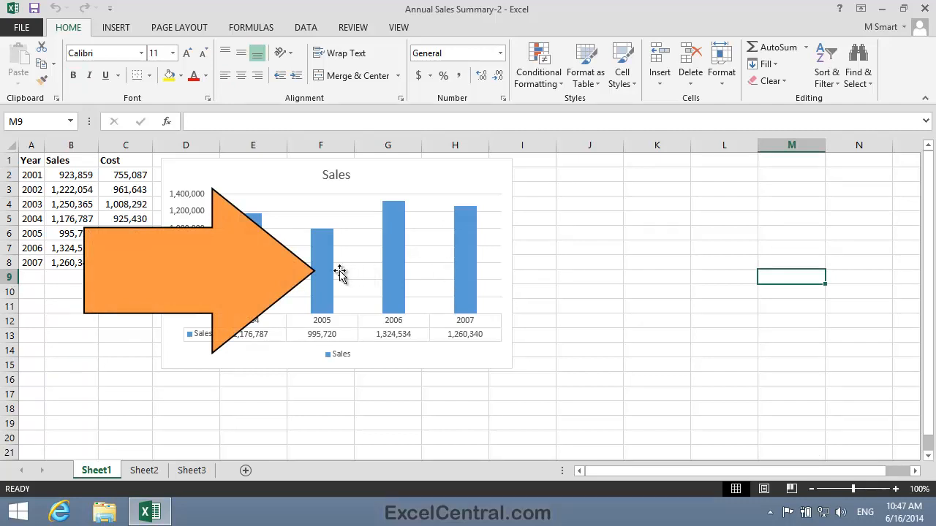
left_click(321, 271)
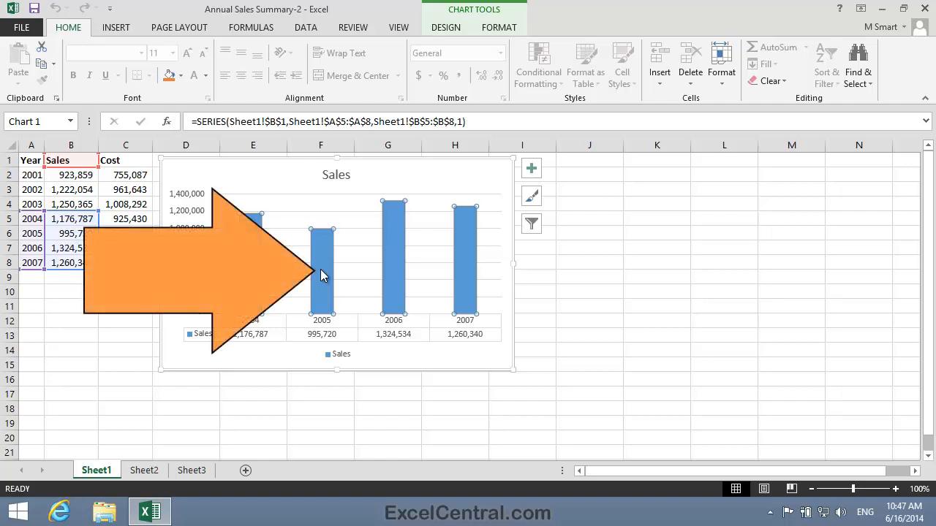
left_click(320, 269)
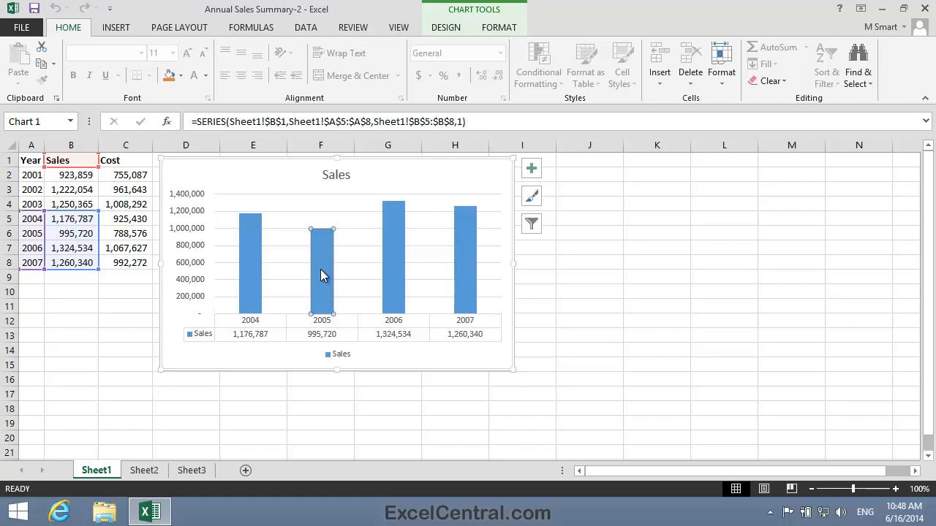
left_click(500, 28)
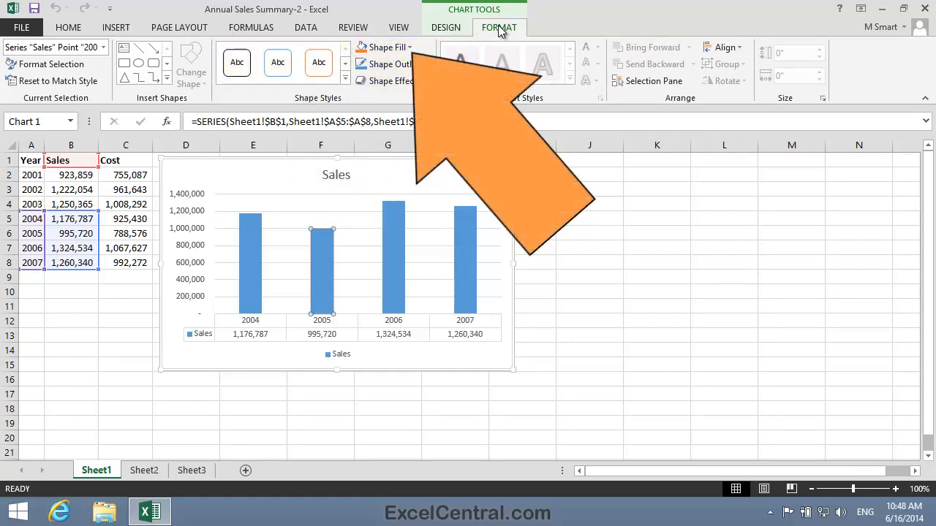
left_click(384, 48)
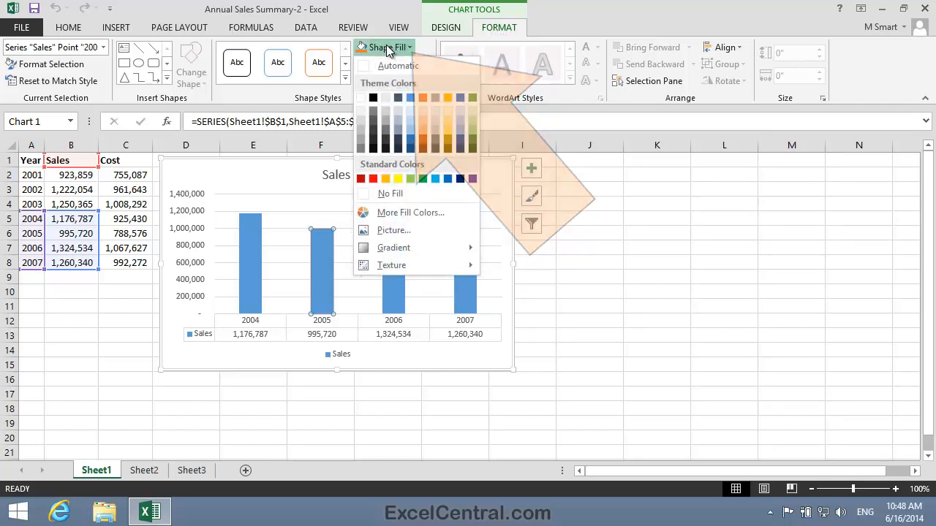
left_click(424, 97)
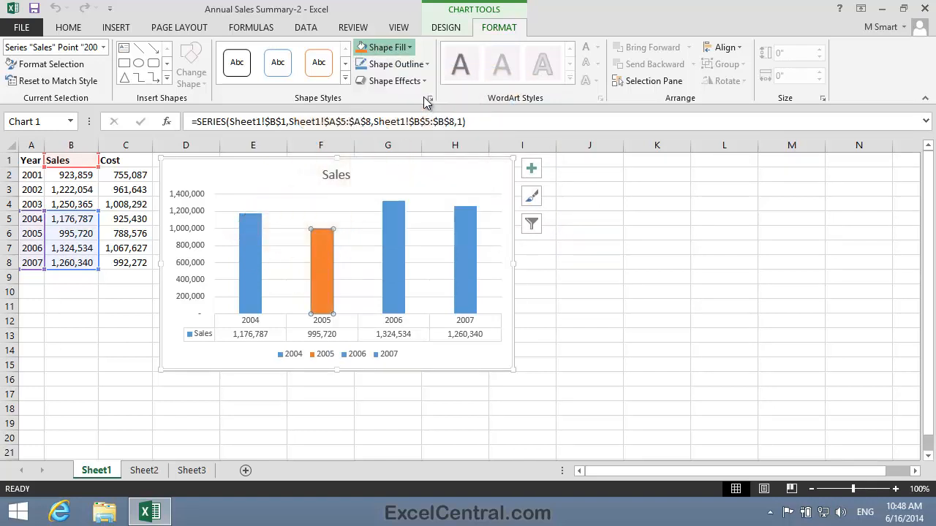
left_click(613, 289)
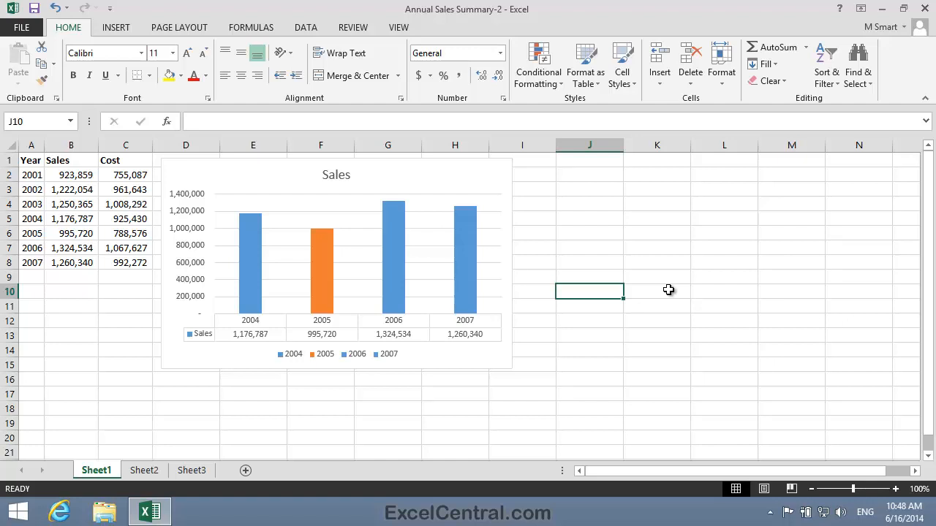
Insert a text box about 1" by 1" inside the chart over the 2005 column, containing the text "Centenary Year"
left_click(503, 365)
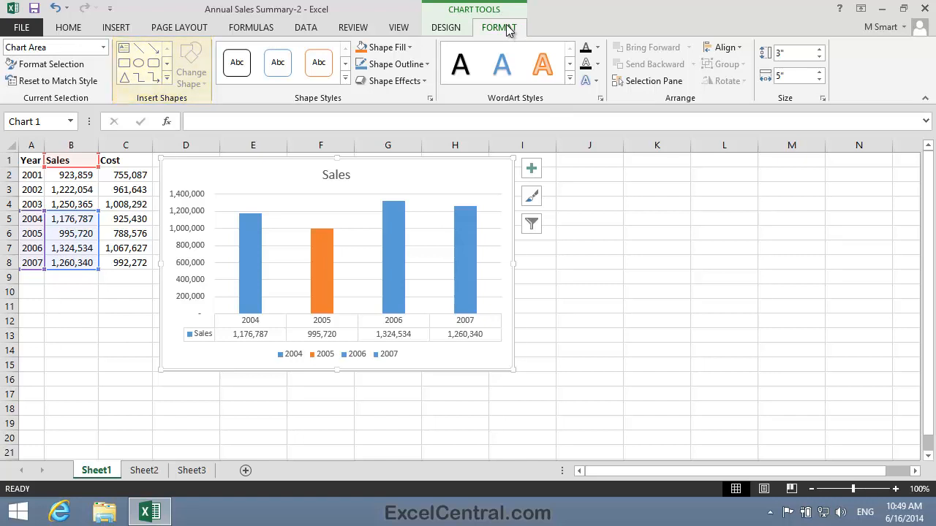
left_click(166, 79)
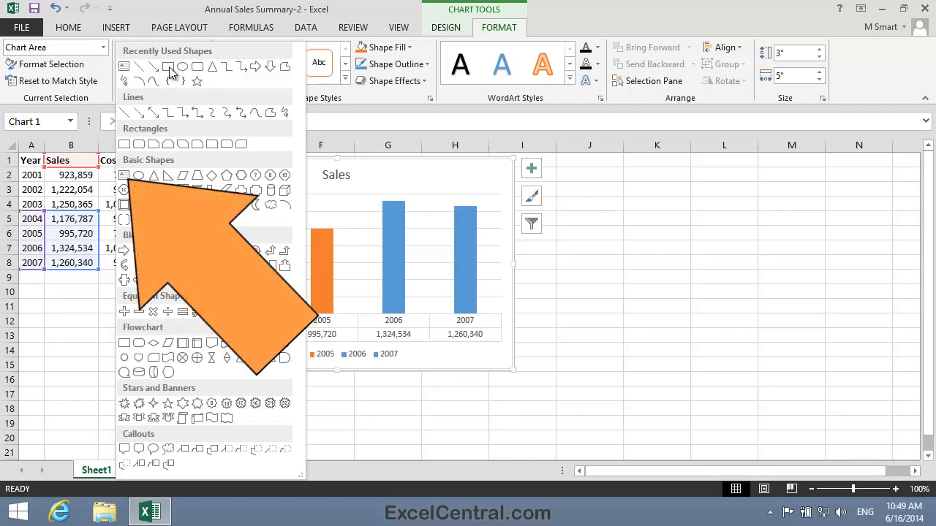
left_click(124, 175)
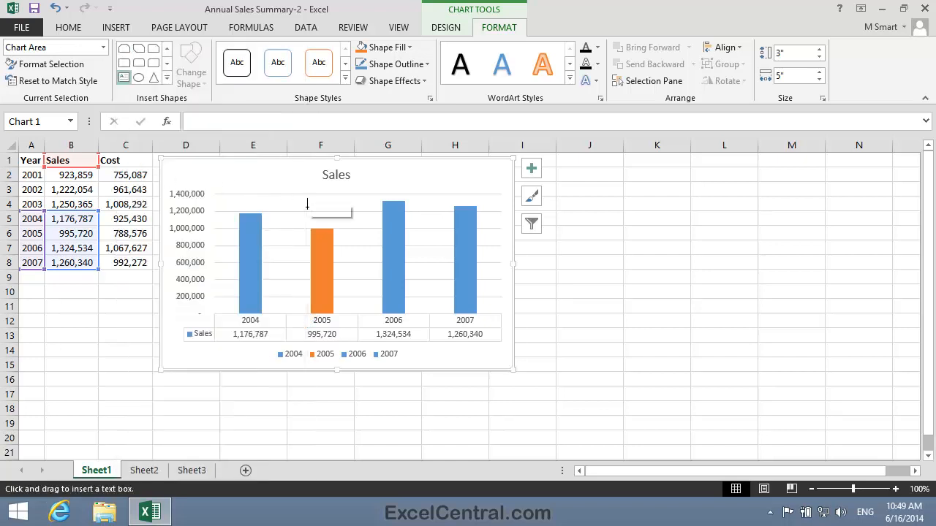
left_click_drag(304, 207, 375, 278)
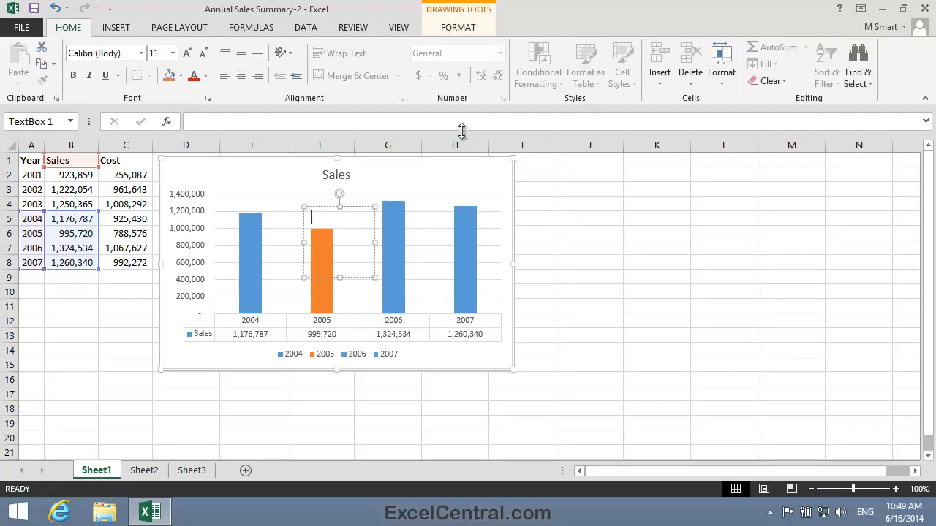
type("Centenary Year")
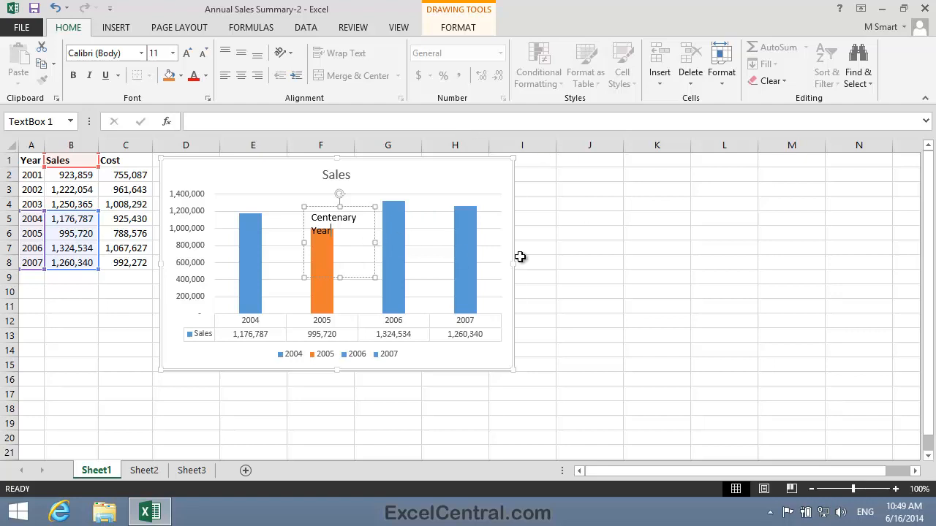
left_click(592, 236)
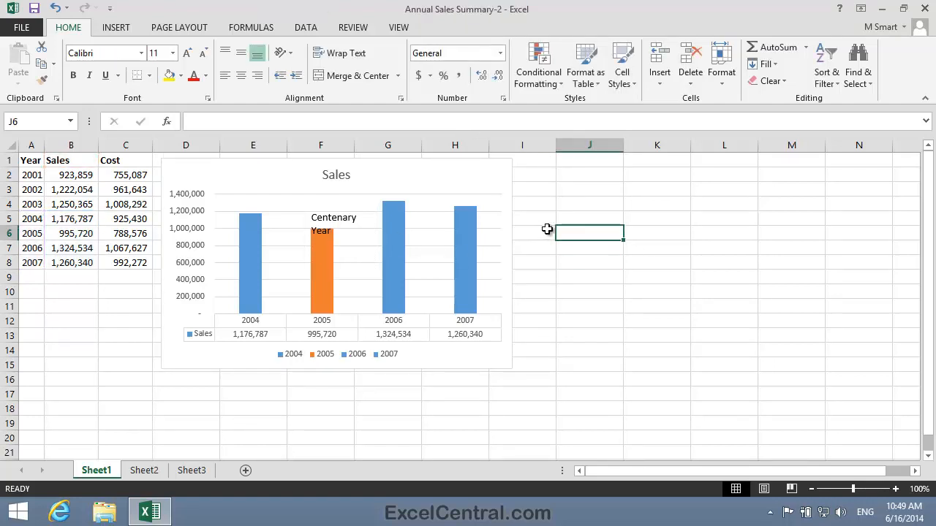
Apply the light blue gradient shape style with dark text to the Centenary Year text box
left_click(327, 218)
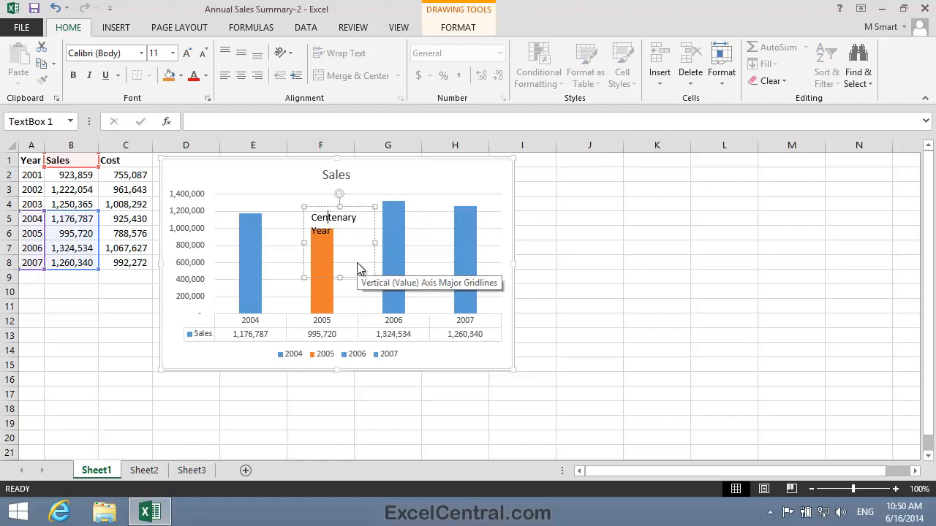
left_click(468, 33)
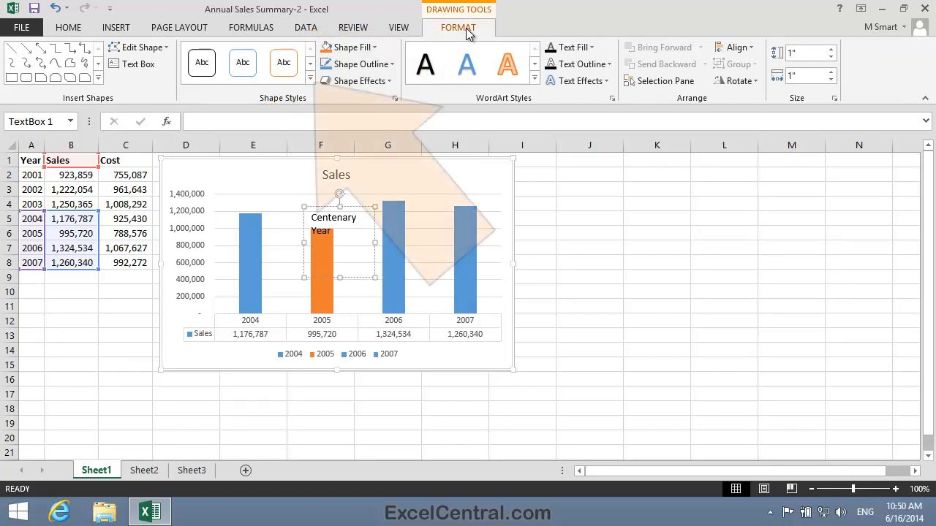
left_click(309, 79)
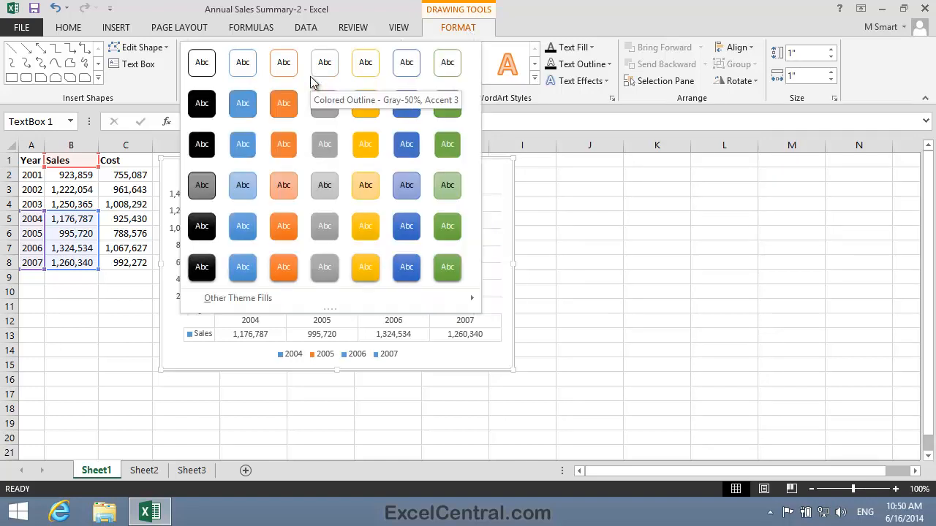
left_click(242, 187)
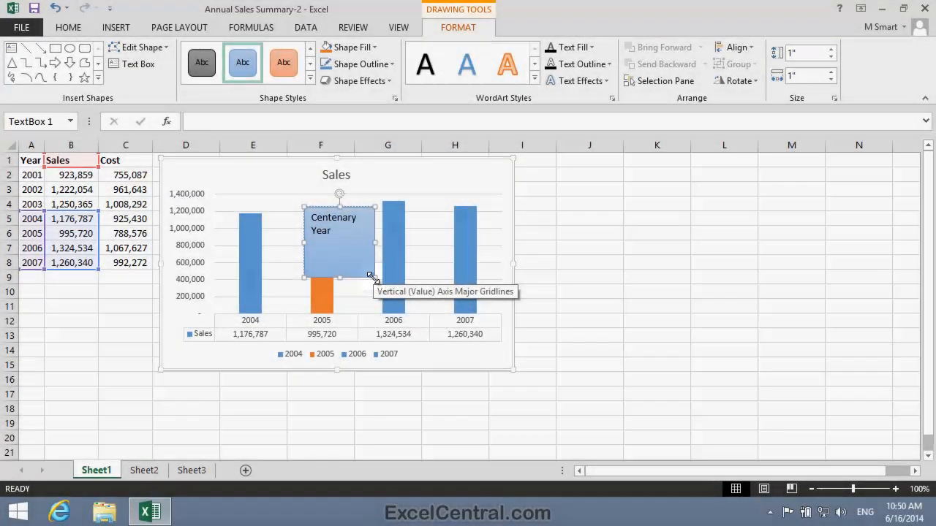
Shrink the Centenary Year text box to about 0.48" high by 0.84" wide and move it just above the 2005 column
left_click_drag(370, 276, 363, 240)
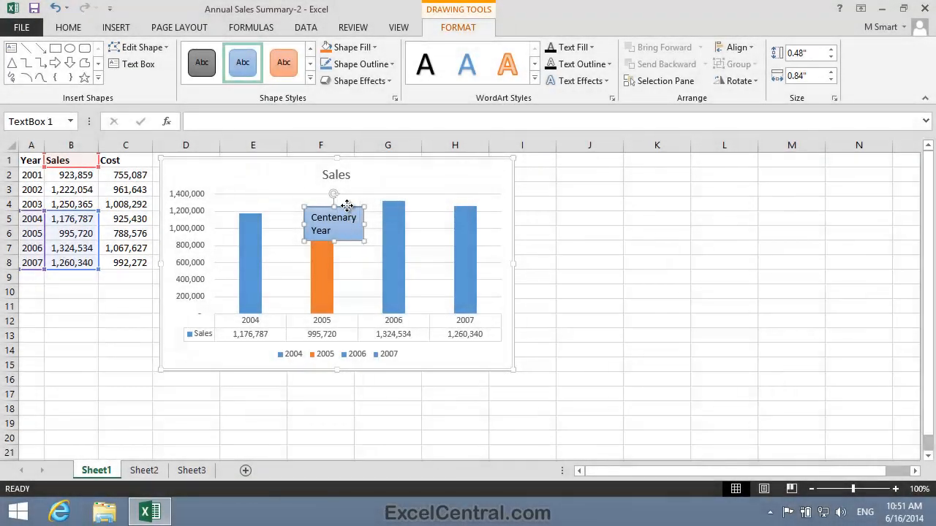
left_click_drag(347, 205, 356, 185)
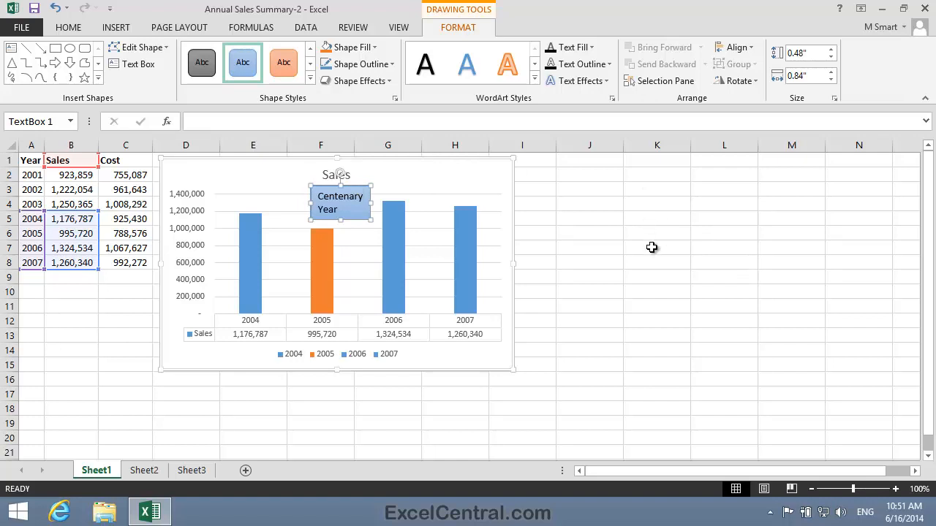
left_click(599, 257)
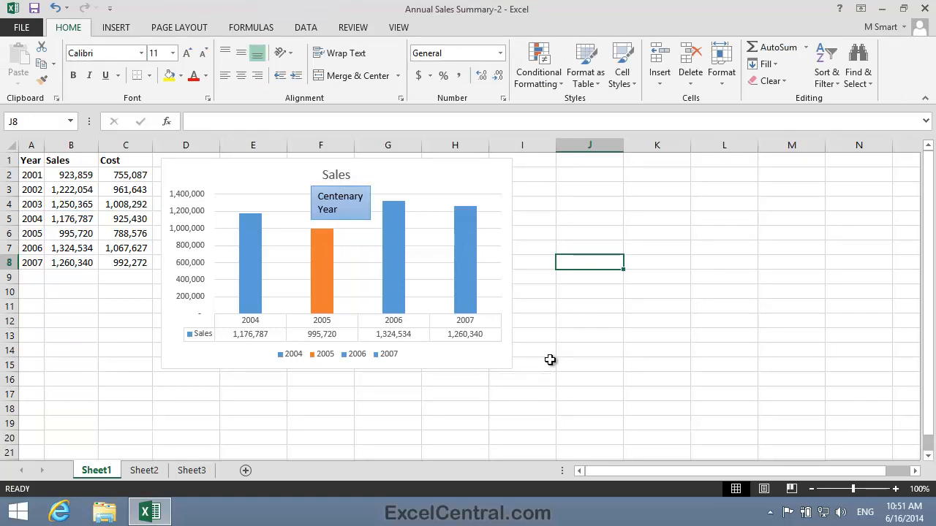
Draw a straight arrow inside the chart from the Centenary Year text box to the 2005 column, about 0.45" high by 0.5" wide
left_click(497, 364)
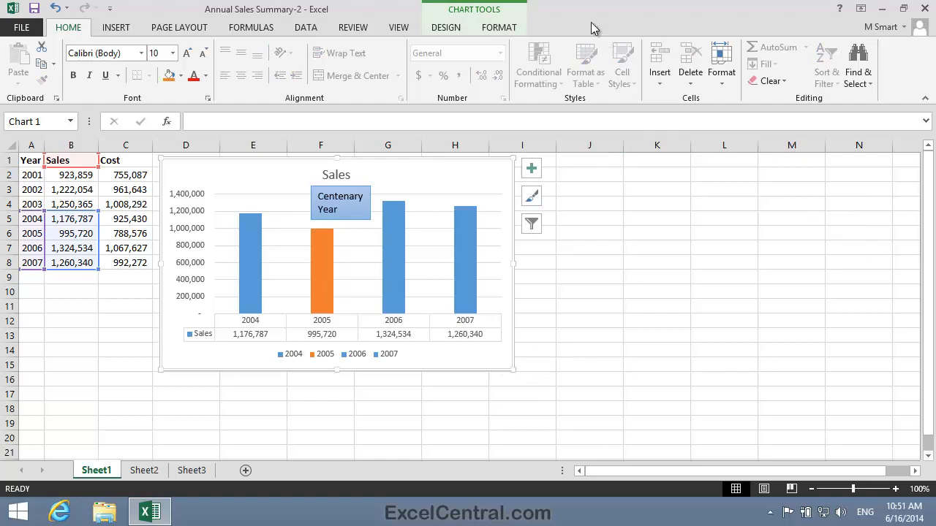
left_click(500, 27)
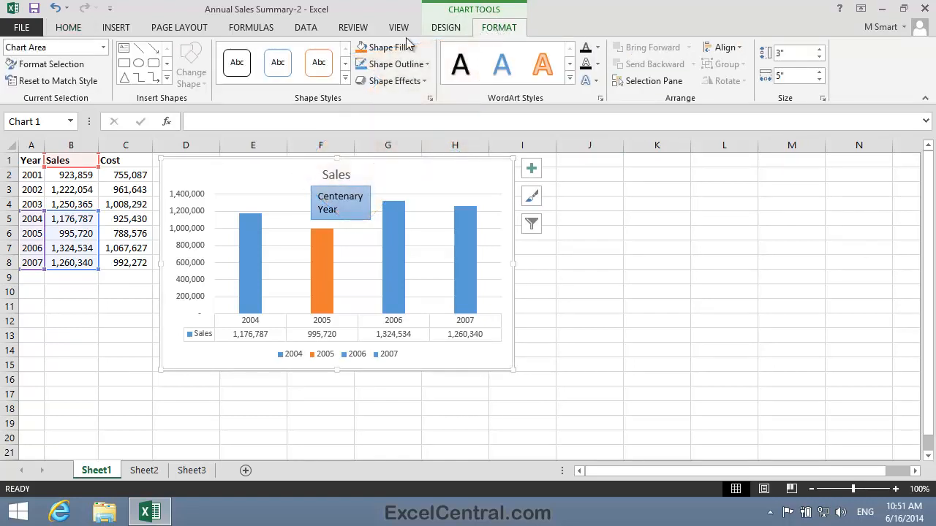
left_click(167, 79)
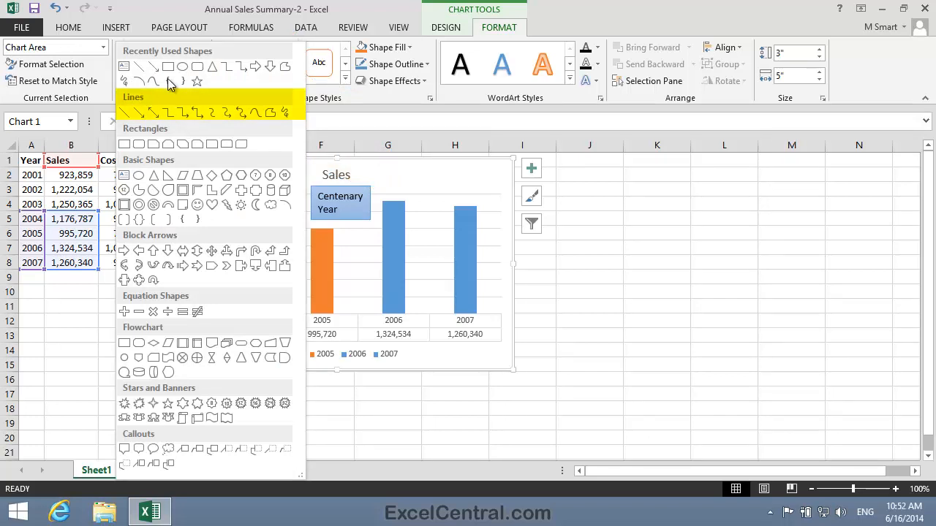
left_click(139, 115)
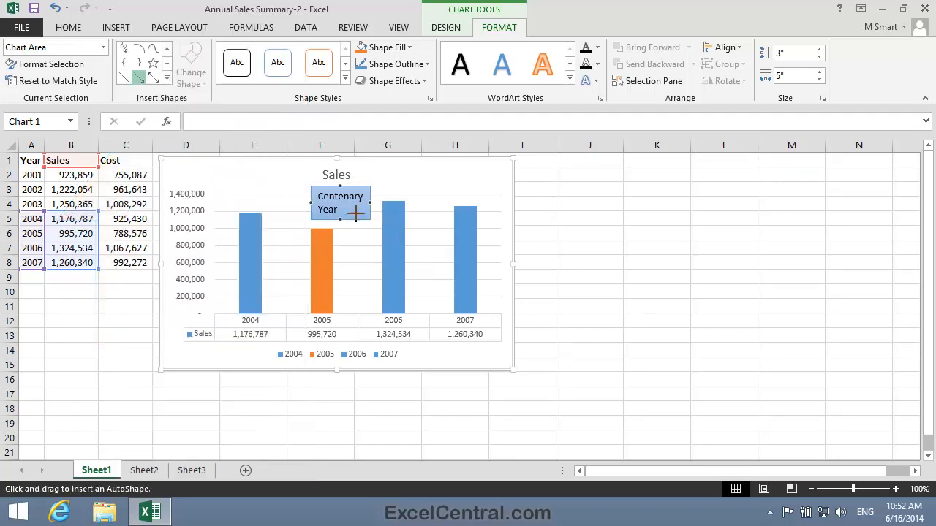
left_click_drag(357, 217, 321, 245)
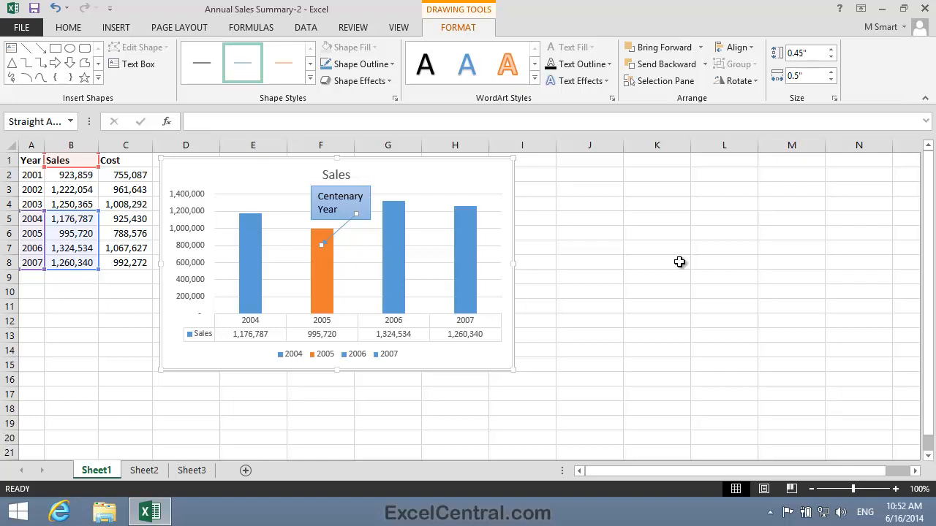
left_click(589, 237)
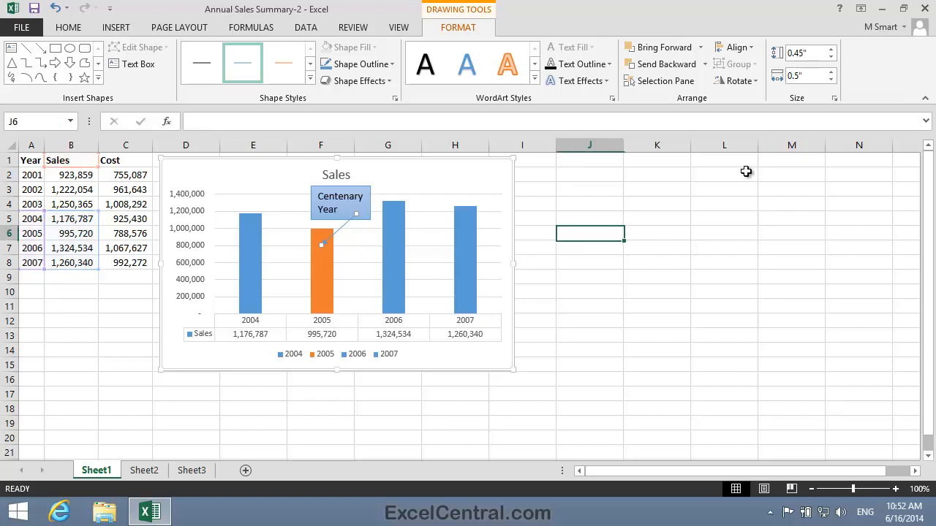
Apply the thick black line style to the arrow between the text box and the 2005 column
left_click(343, 227)
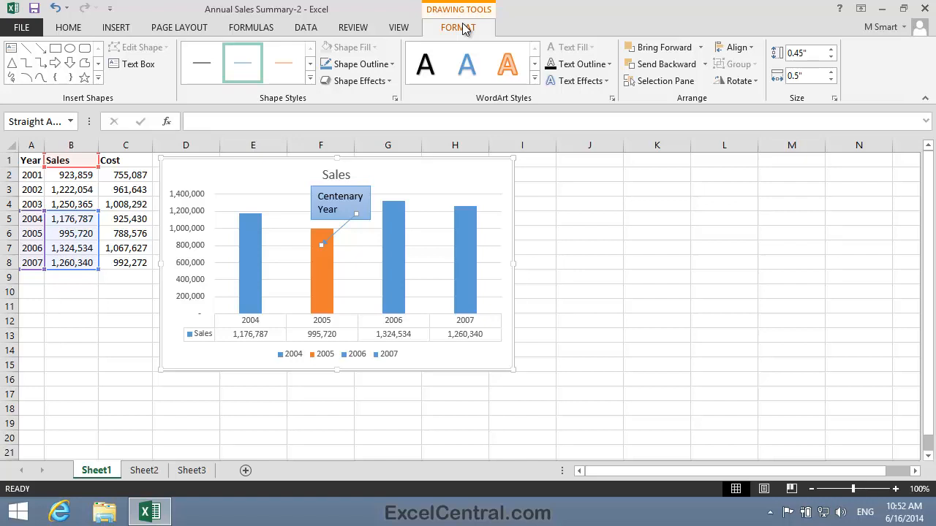
left_click(310, 79)
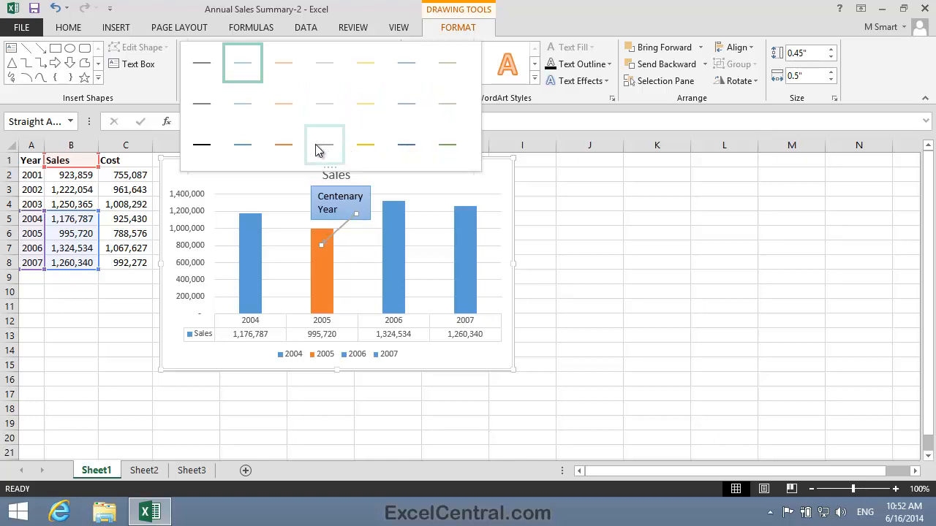
left_click(202, 148)
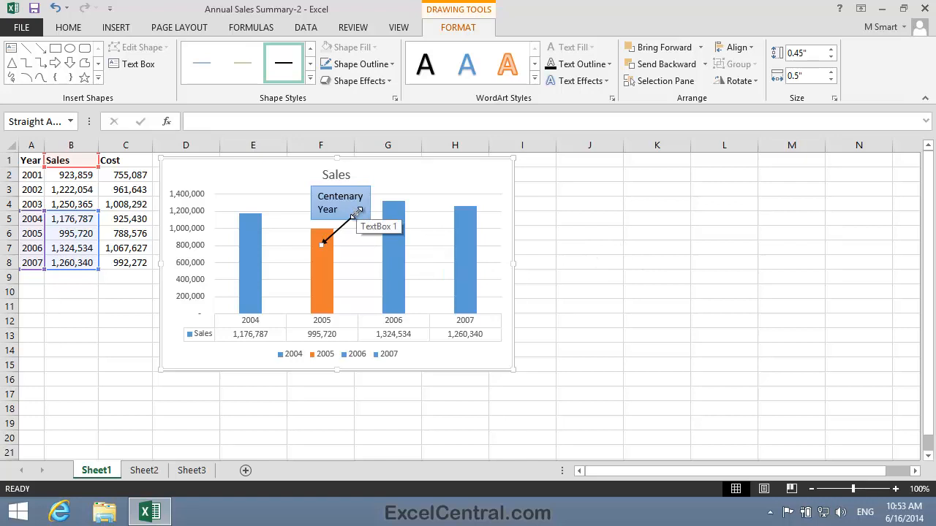
Make the arrow nearly vertical, about 0.35" high, and shift it up slightly so it links the text box with the 2005 column
left_click_drag(355, 213, 320, 219)
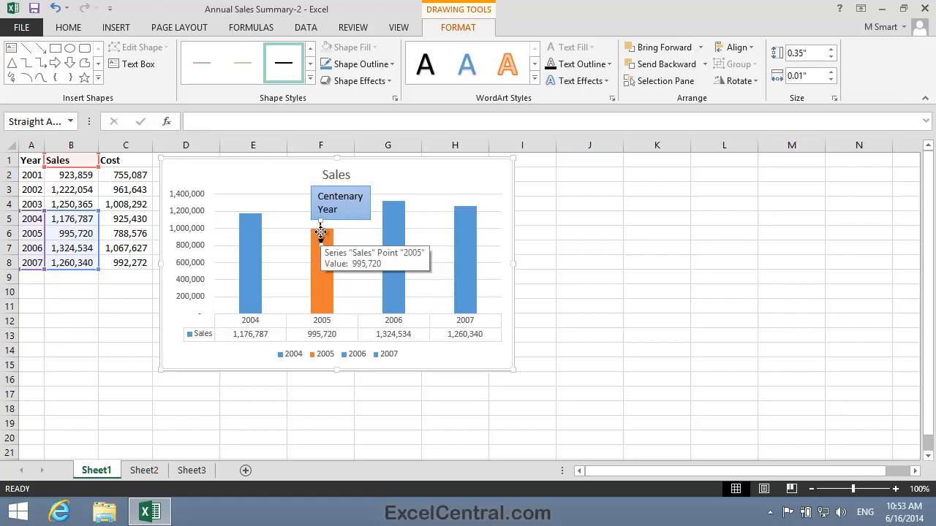
left_click_drag(320, 232, 321, 228)
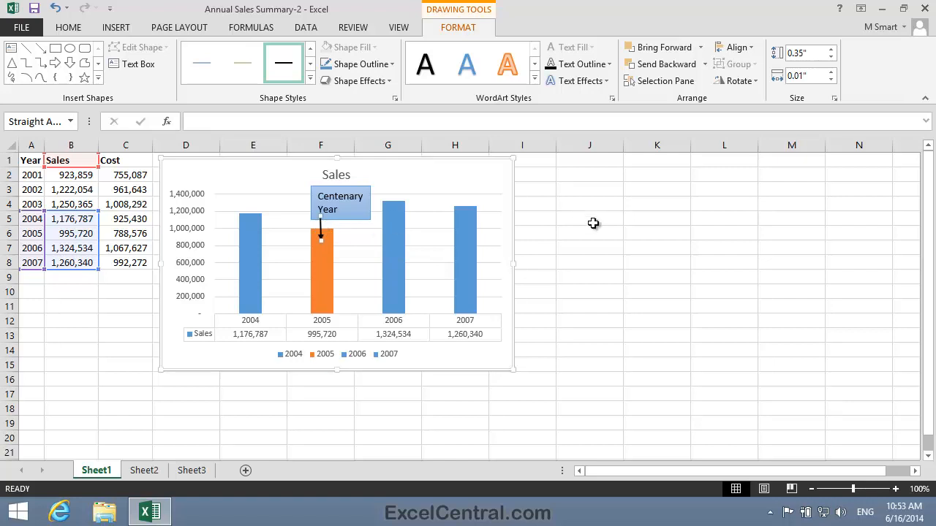
left_click(615, 232)
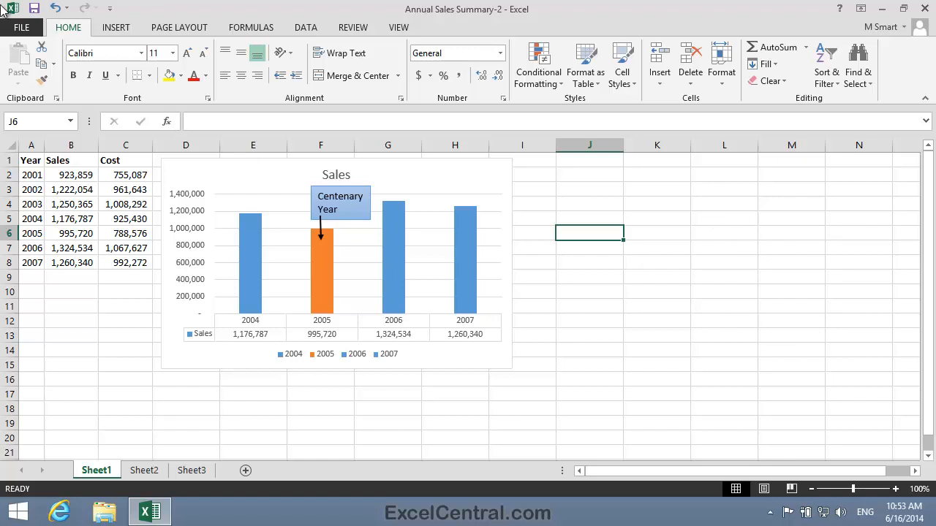
Save the workbook as Annual Sales Summary-3 in the parent folder of Session 5
left_click(20, 28)
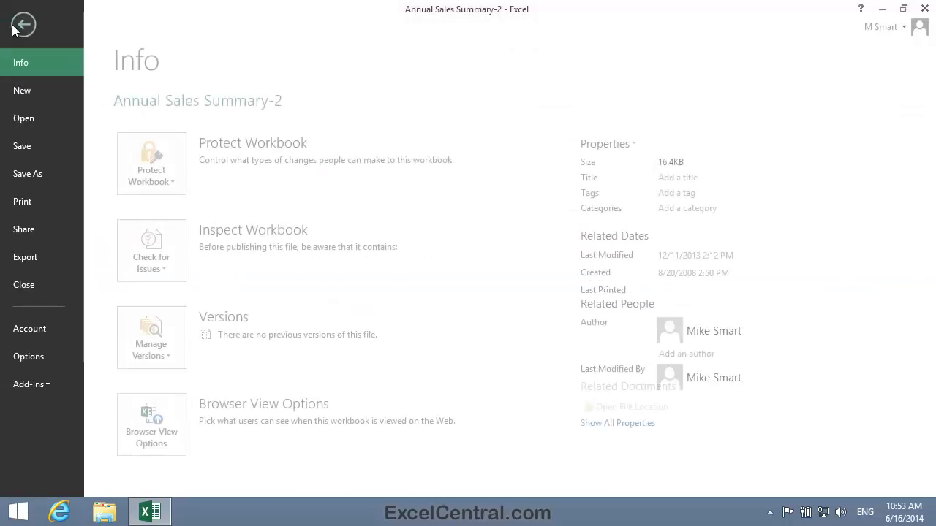
left_click(37, 174)
left_click(387, 456)
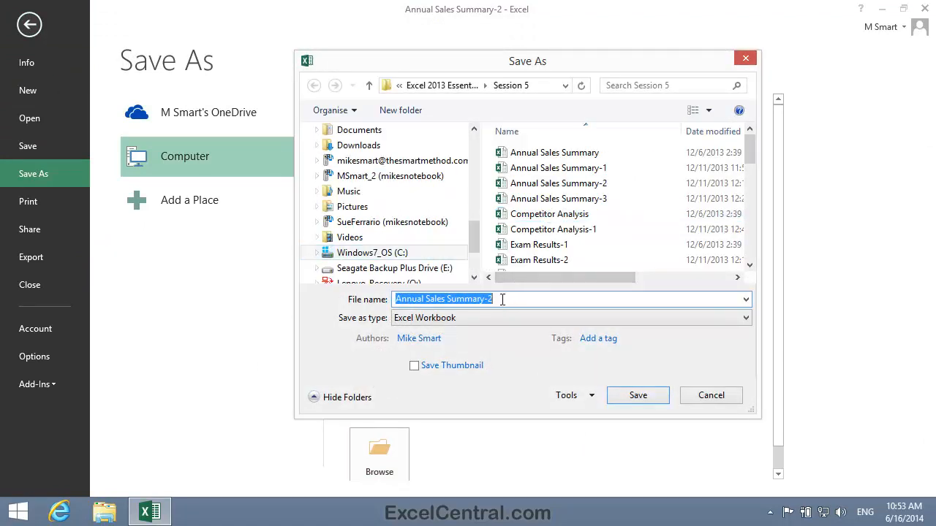
left_click(511, 301)
key("BackSpace")
type("3")
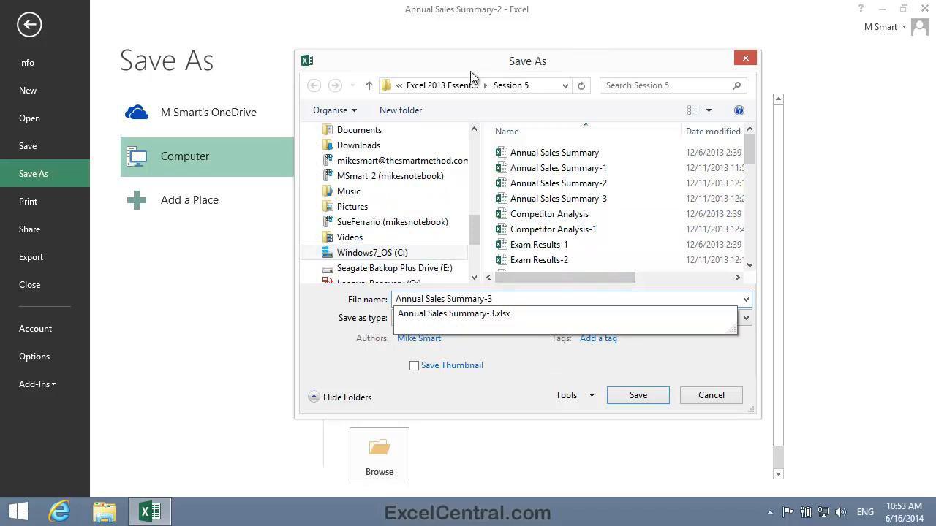
left_click(451, 88)
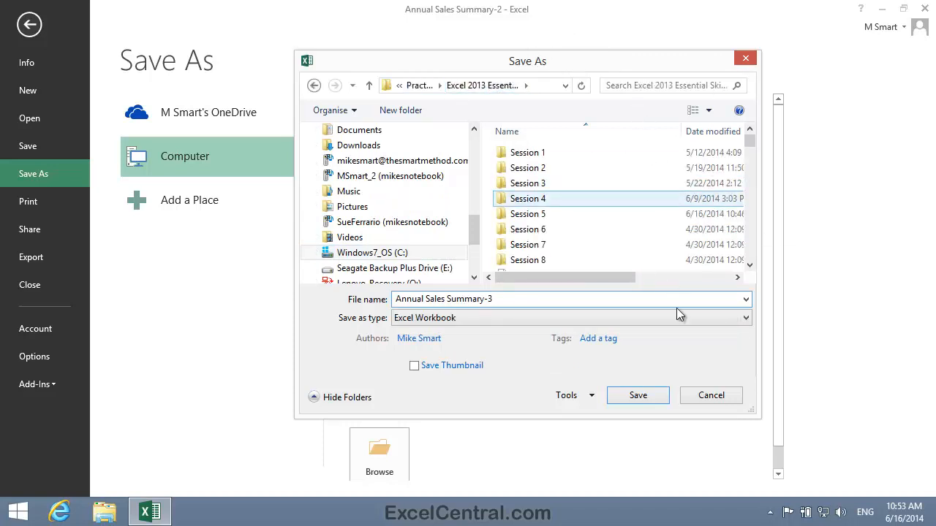
left_click(644, 400)
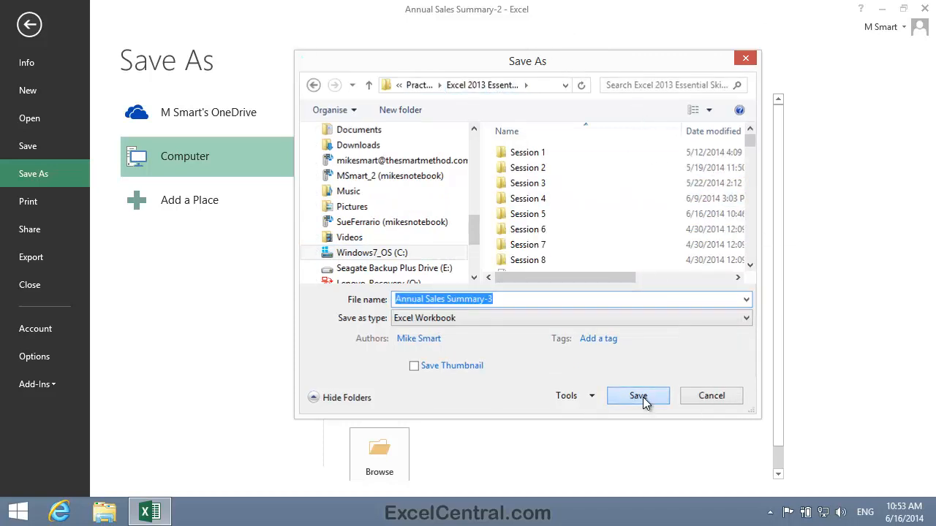